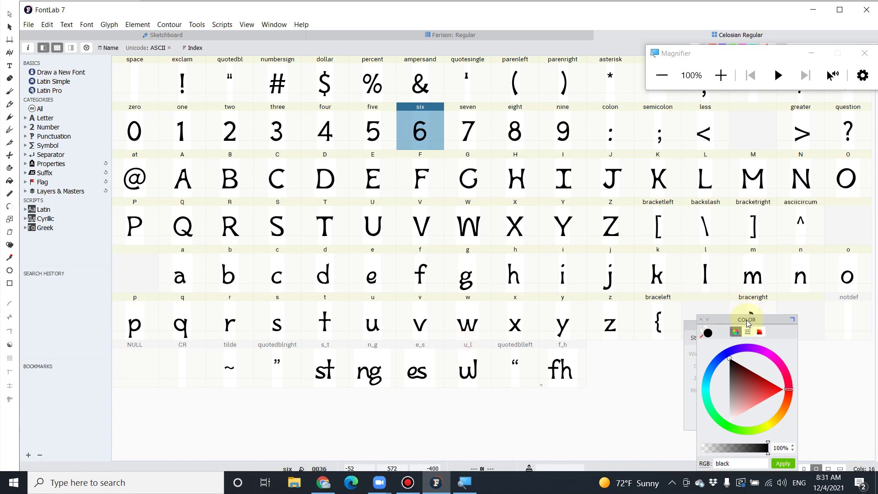
# Step: View the existing n_g ligature glyph, return to the font overview, and move the Color panel clear of the letters
pyautogui.moveTo(753, 297); pyautogui.dragTo(738, 276)
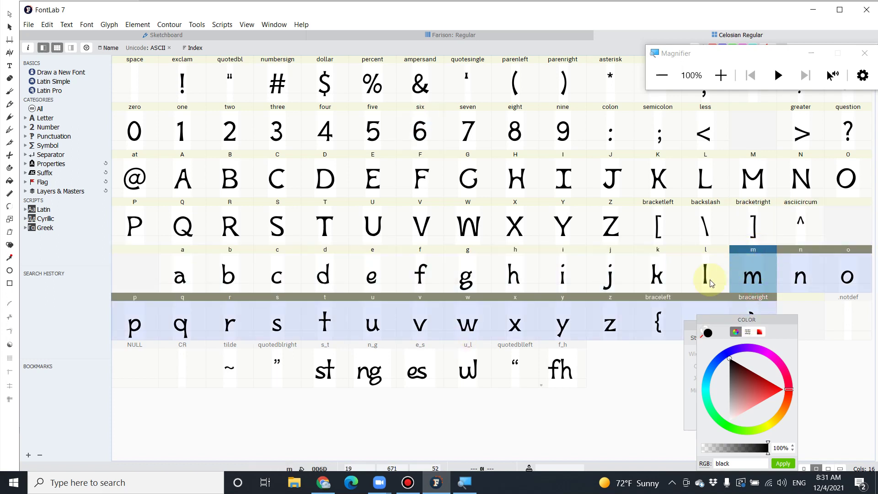
pyautogui.click(670, 286)
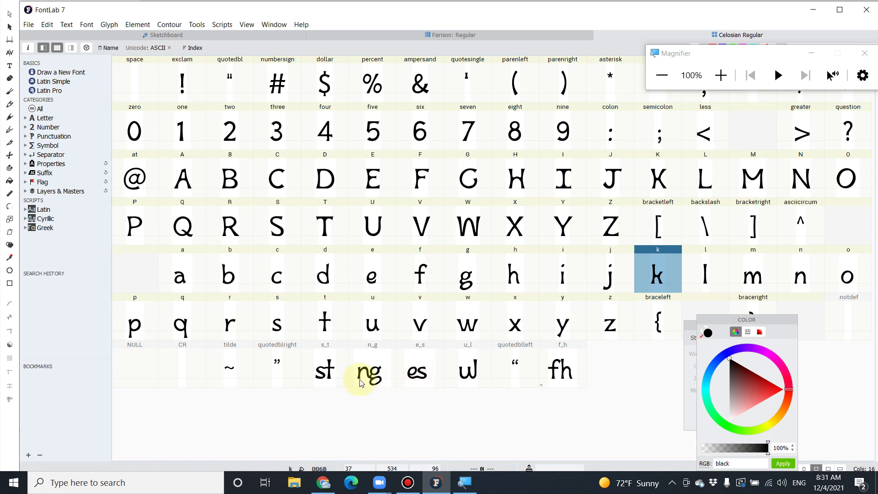
pyautogui.doubleClick(370, 378)
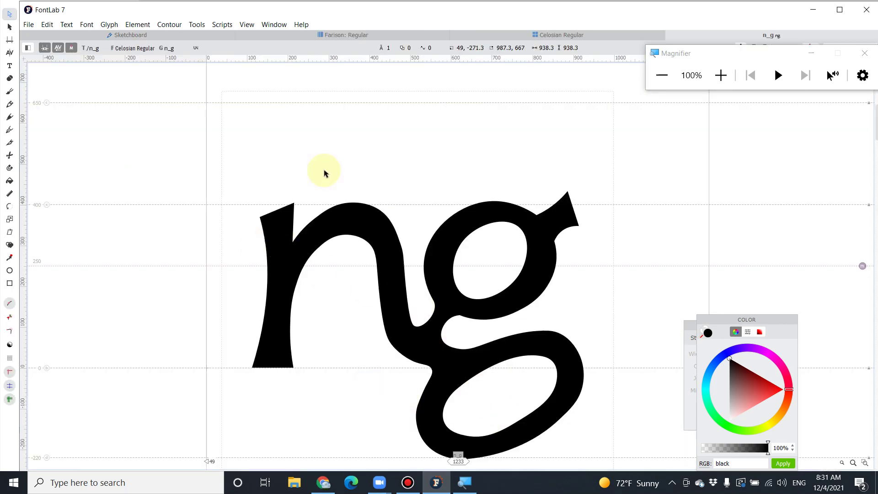
pyautogui.click(669, 37)
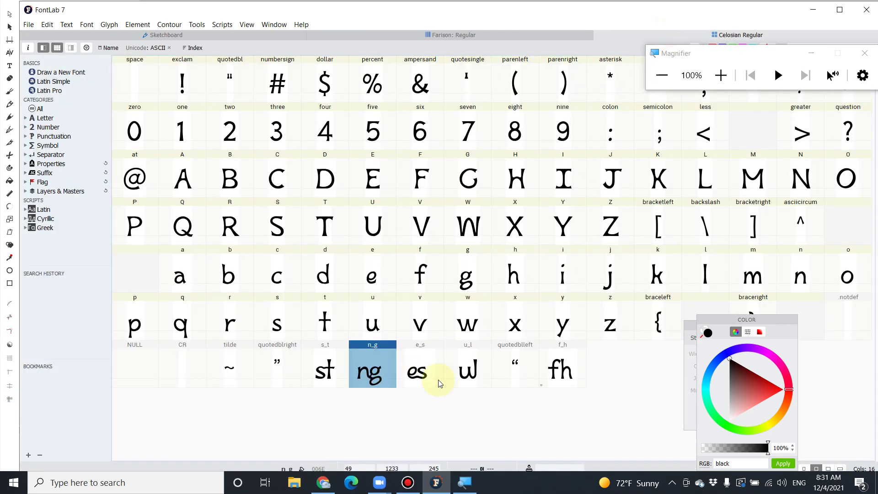
pyautogui.moveTo(757, 321)
pyautogui.mouseDown()
pyautogui.moveTo(846, 233)
pyautogui.moveTo(817, 257)
pyautogui.mouseUp()
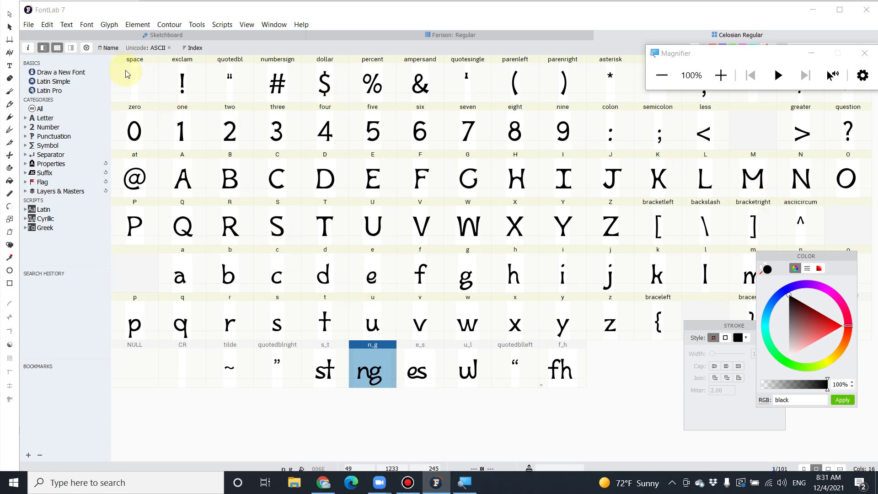
# Step: Create a new ligature glyph named h_t
pyautogui.click(92, 28)
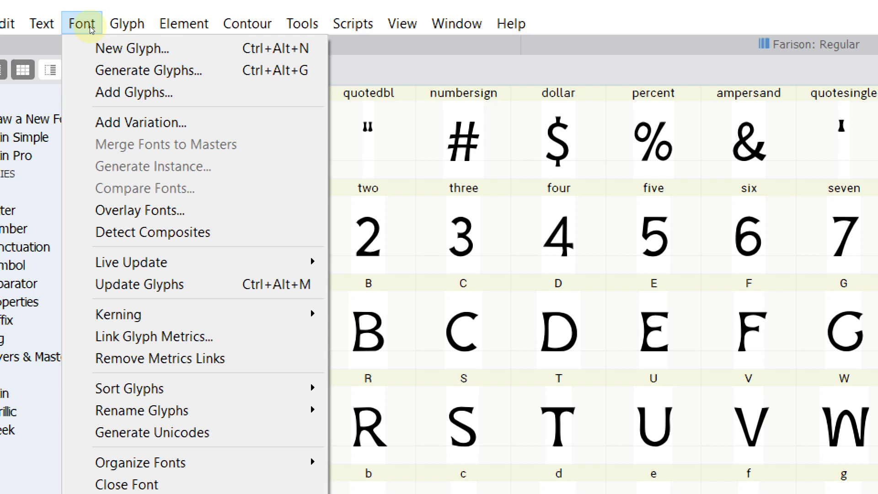
pyautogui.click(93, 38)
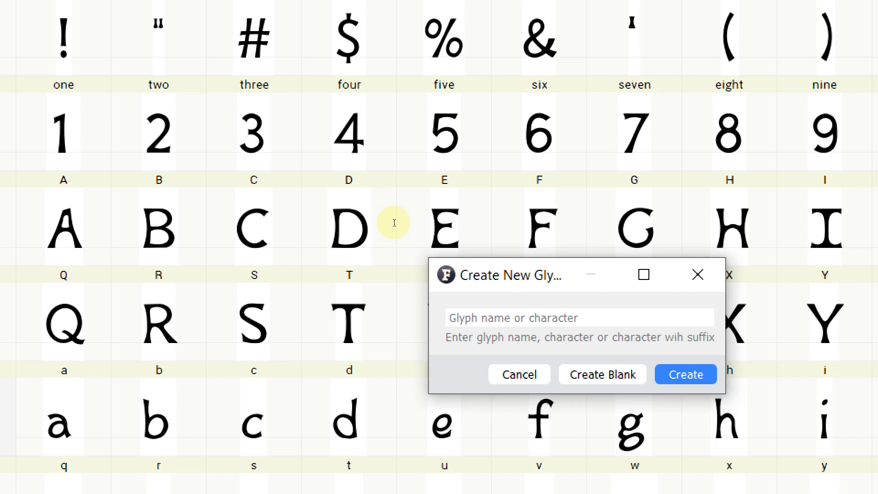
pyautogui.write('h')
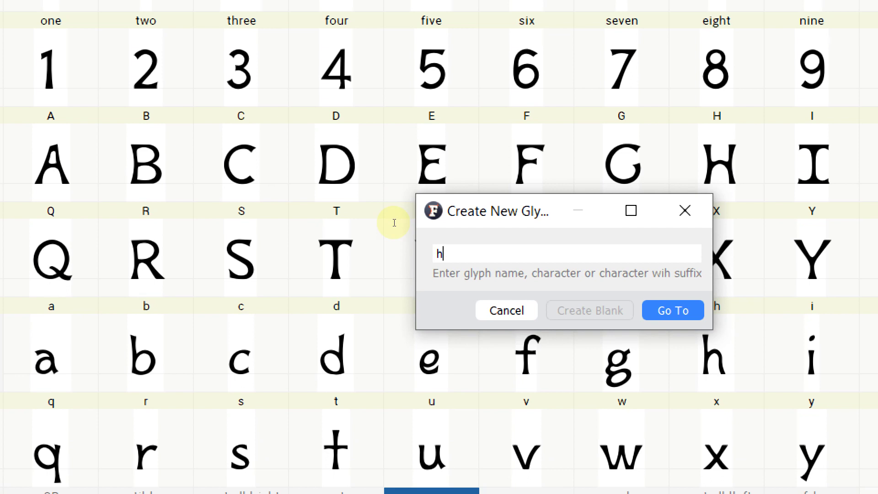
pyautogui.write('_')
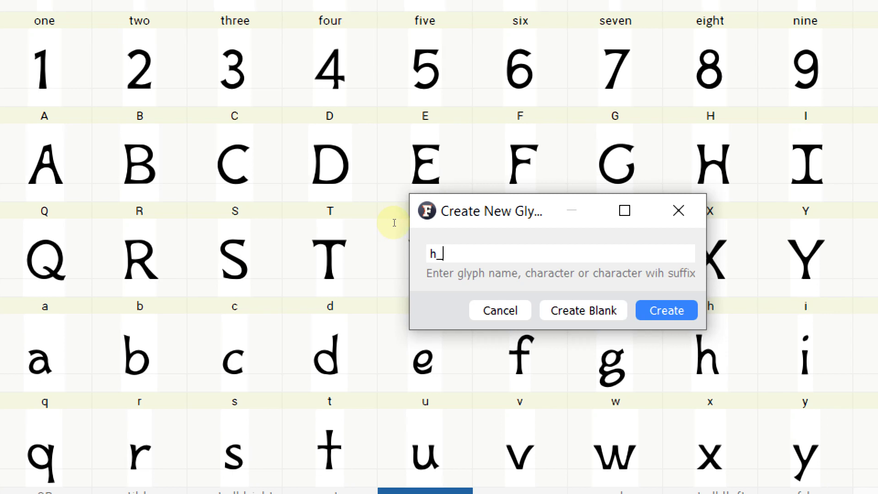
pyautogui.write('t')
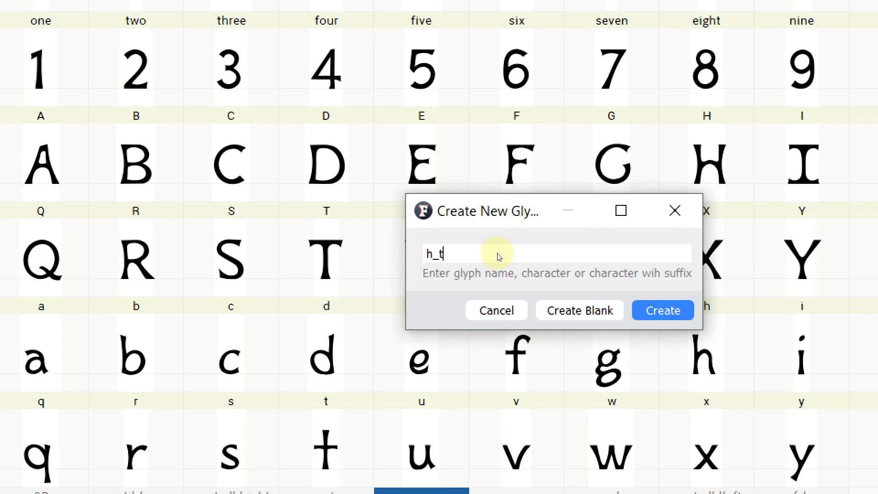
pyautogui.press('Return')
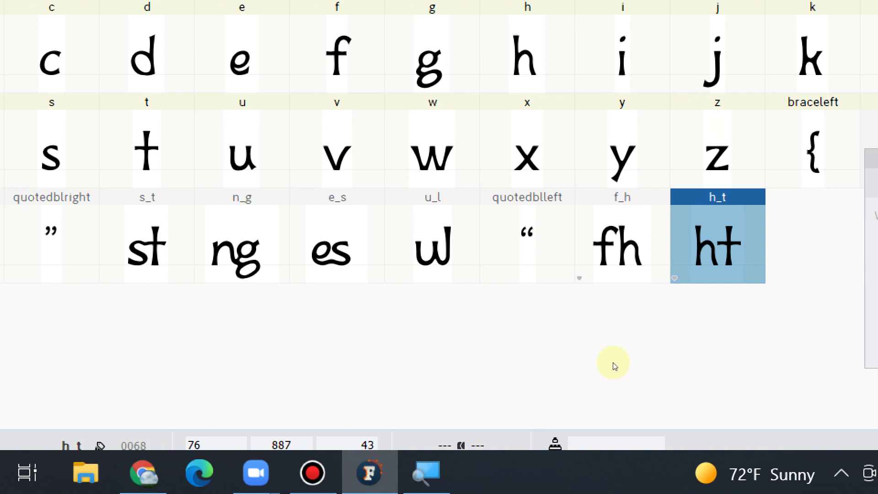
# Step: Open the new h_t ligature glyph for editing
pyautogui.press('h')
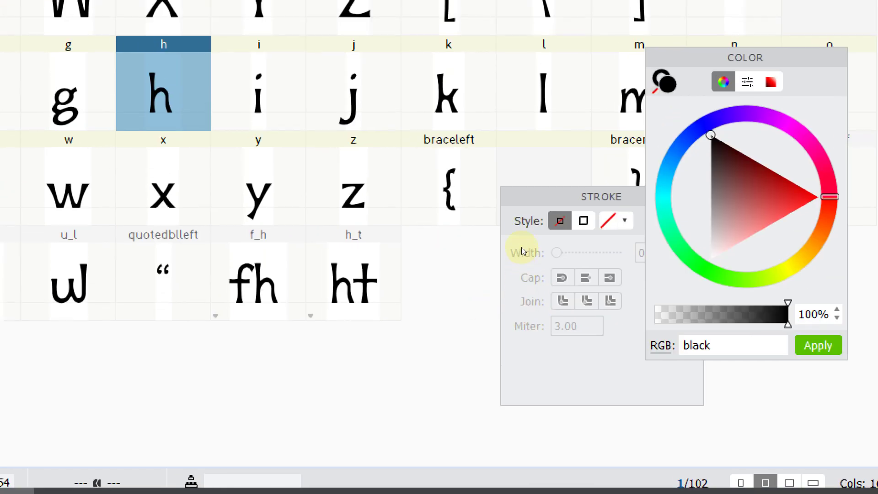
pyautogui.press('h')
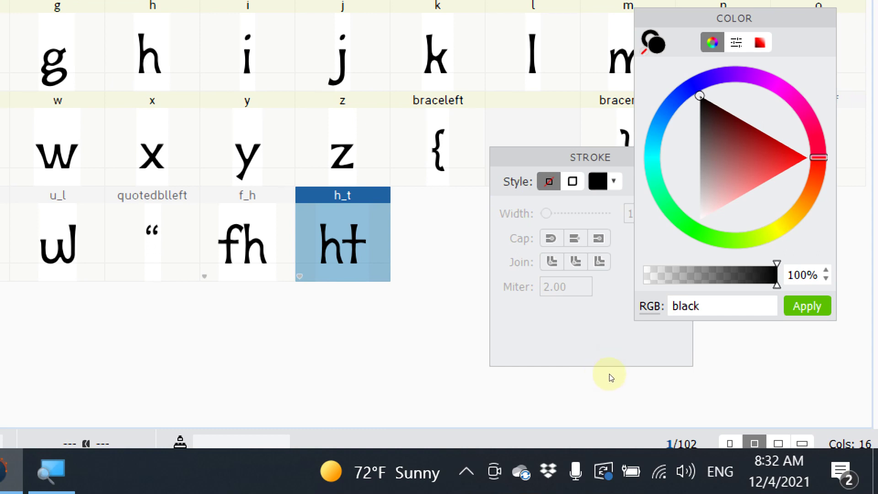
pyautogui.press('Return')
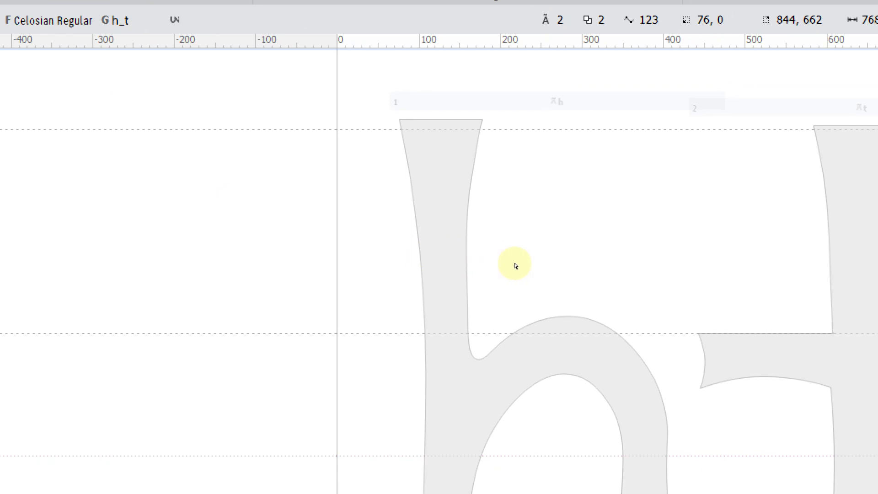
pyautogui.press('super+minus')
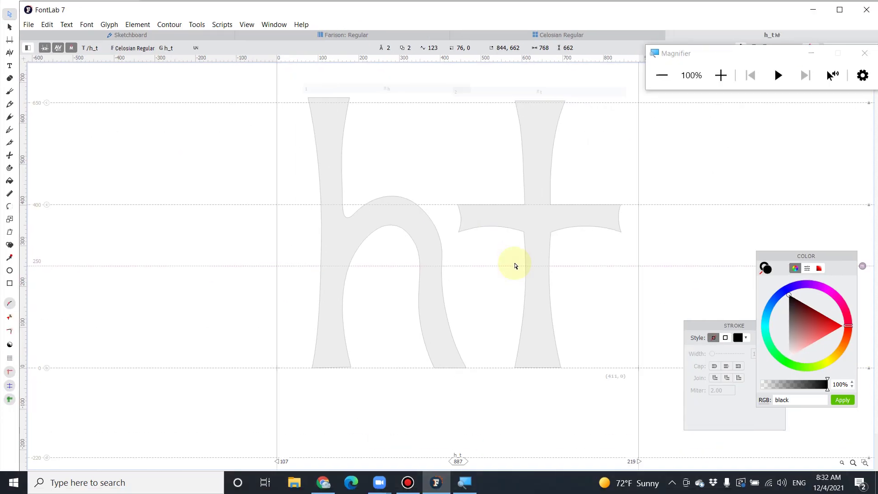
# Step: Decompose both the h and the t components of the ligature into editable outlines
pyautogui.click(405, 231)
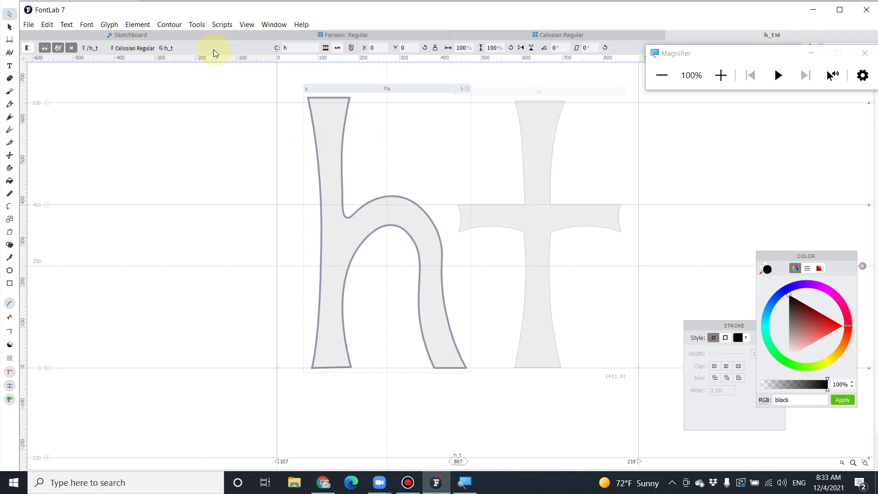
pyautogui.click(108, 25)
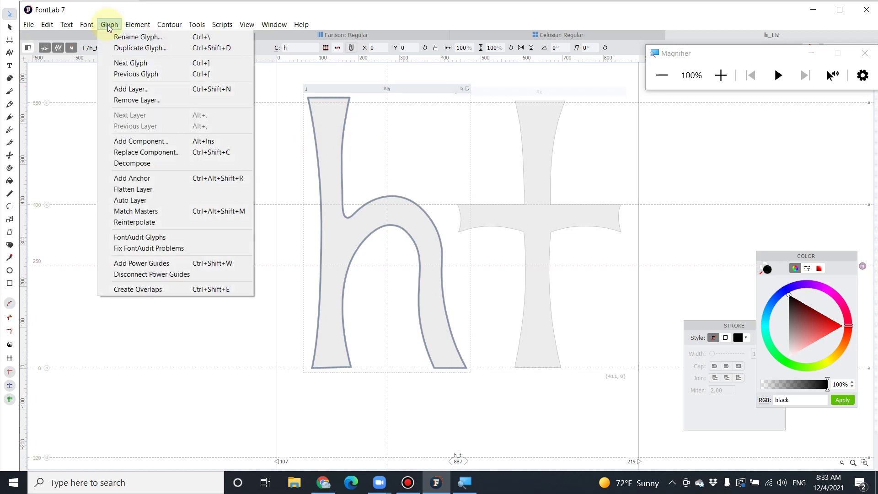
pyautogui.click(186, 164)
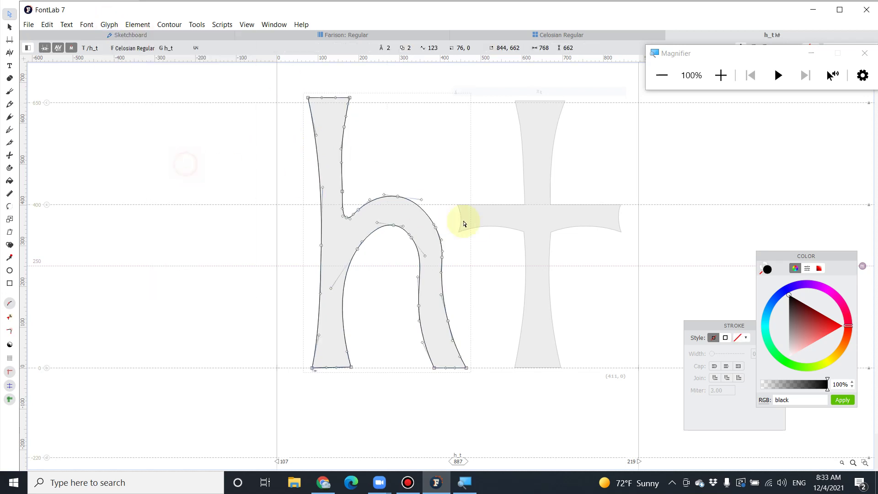
pyautogui.click(512, 220)
pyautogui.click(110, 25)
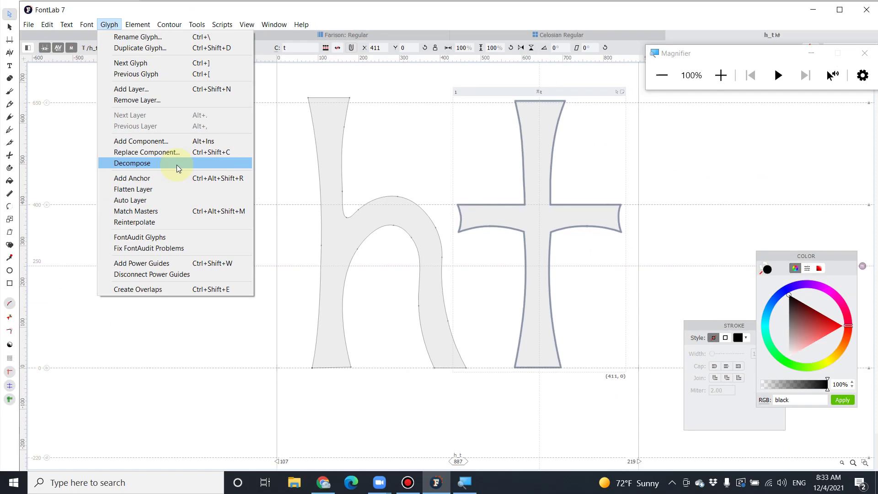
pyautogui.click(175, 162)
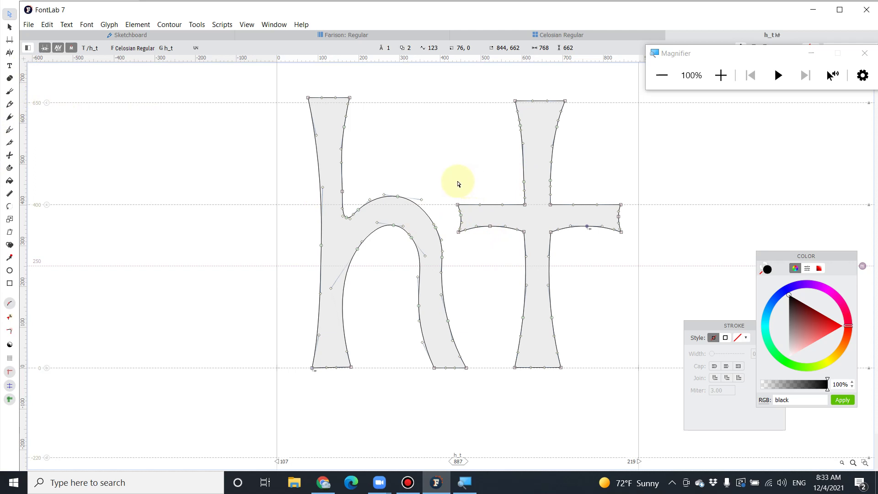
# Step: Extend the left end of the t's crossbar about 100 units left so it overlaps the h's shoulder
pyautogui.moveTo(448, 189); pyautogui.dragTo(490, 251)
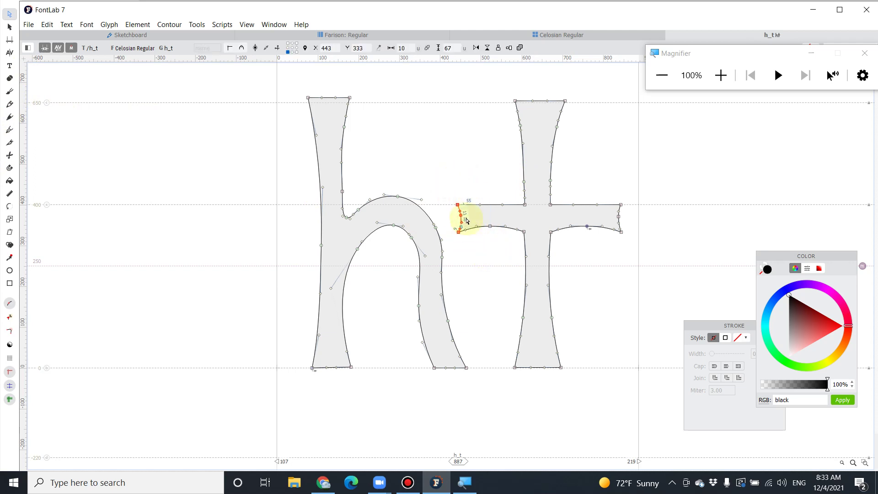
pyautogui.moveTo(464, 218); pyautogui.dragTo(417, 205)
pyautogui.click(492, 278)
# Step: Move the t's stem and right crossbar arm about 117 units left until its base meets the foot of the h
pyautogui.moveTo(482, 88); pyautogui.dragTo(681, 423)
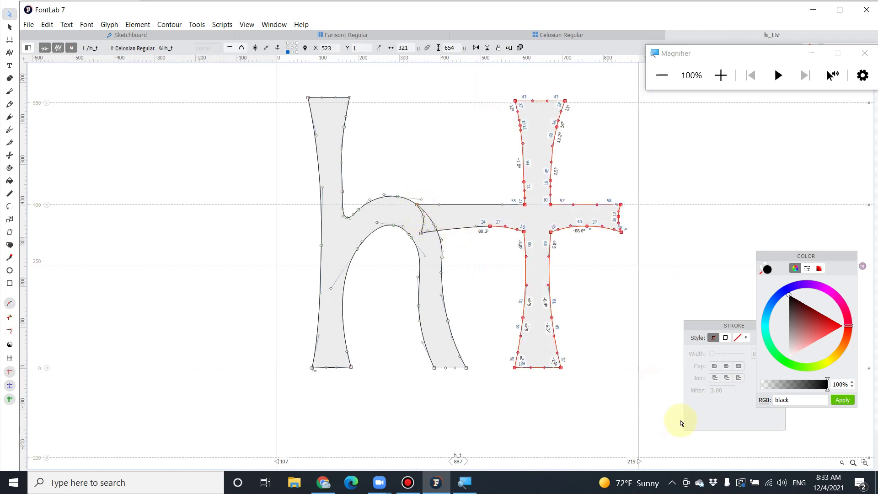
pyautogui.press('Left')
pyautogui.press('Left')
pyautogui.press('Left')
pyautogui.press('Left')
pyautogui.press('Left')
pyautogui.press('Left')
pyautogui.press('Left')
pyautogui.press('Left')
pyautogui.press('Left')
pyautogui.press('Left')
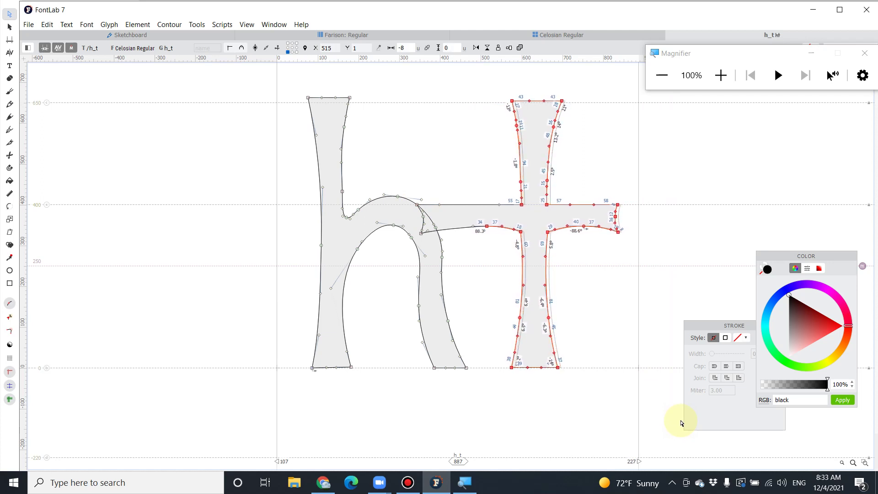
pyautogui.press('Left')
pyautogui.press('Left')
pyautogui.press('Left')
pyautogui.press('Left')
pyautogui.press('Left')
pyautogui.press('Left')
pyautogui.press('Left')
pyautogui.press('Left')
pyautogui.press('Left')
pyautogui.press('Left')
pyautogui.press('Left')
pyautogui.press('Left')
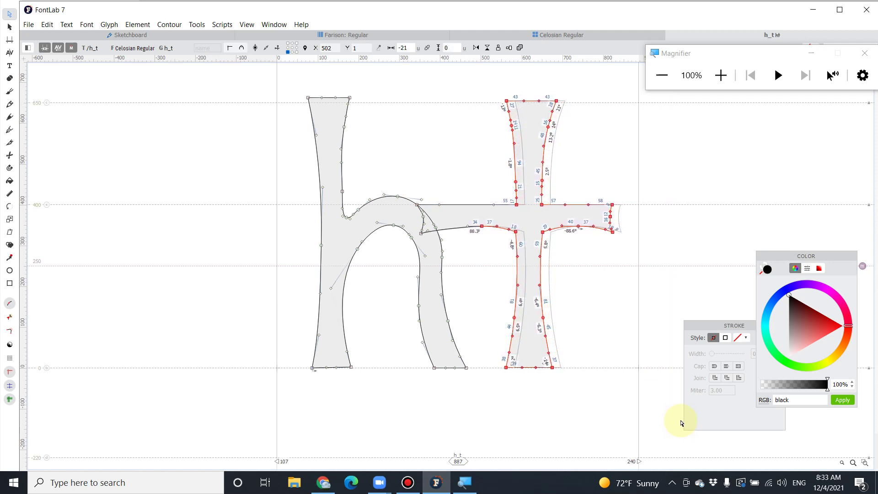
pyautogui.moveTo(485, 87); pyautogui.dragTo(640, 421)
pyautogui.click(575, 205)
pyautogui.moveTo(575, 207); pyautogui.dragTo(532, 216)
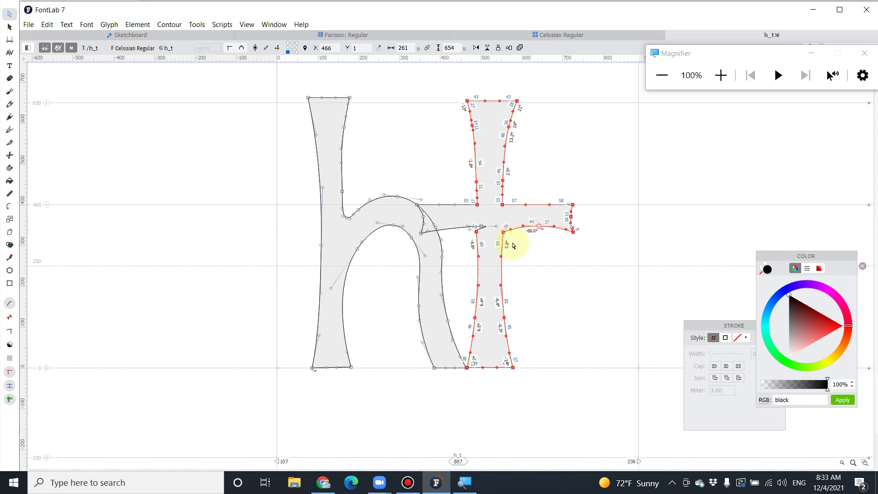
# Step: Move the curve node under the t's left crossbar arm left to about X 441, Y 350
pyautogui.moveTo(477, 232); pyautogui.dragTo(474, 219)
pyautogui.hotkey('ctrl', 'z')
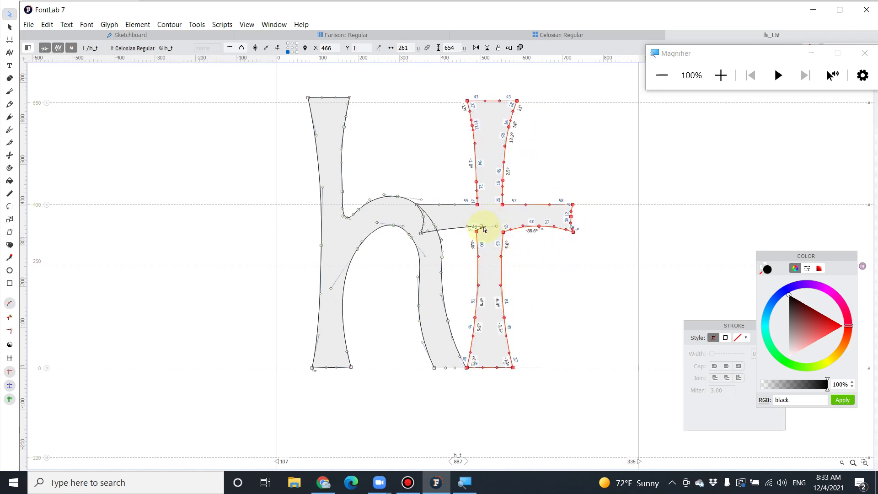
pyautogui.moveTo(482, 227); pyautogui.dragTo(456, 226)
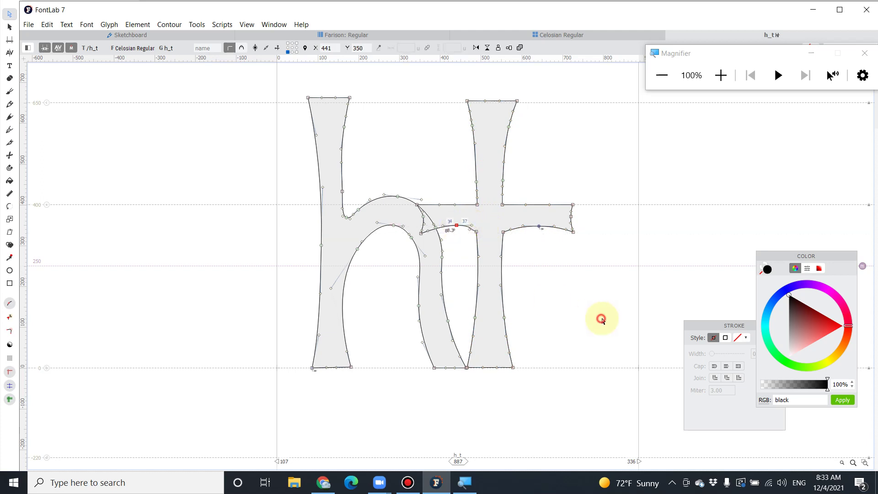
# Step: Select the h and t outlines together and merge them with Remove Overlap
pyautogui.moveTo(388, 179); pyautogui.dragTo(459, 269)
pyautogui.click(137, 242)
pyautogui.press('v')
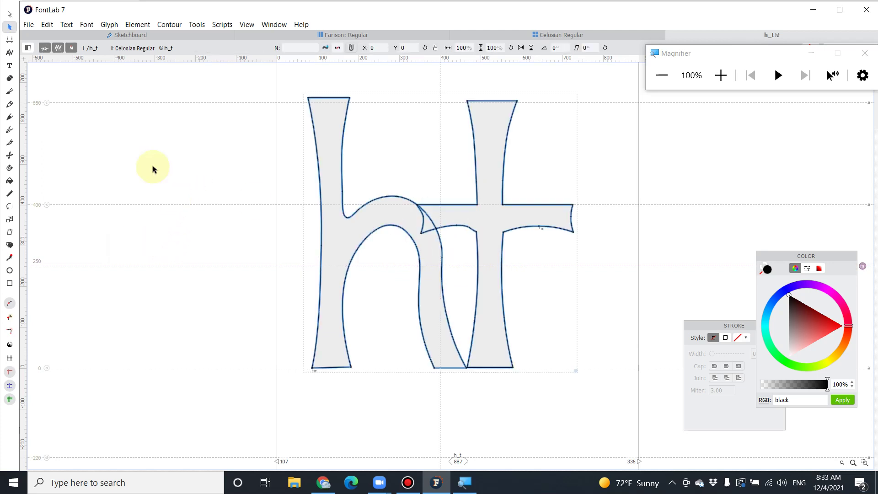
pyautogui.moveTo(188, 95); pyautogui.dragTo(560, 403)
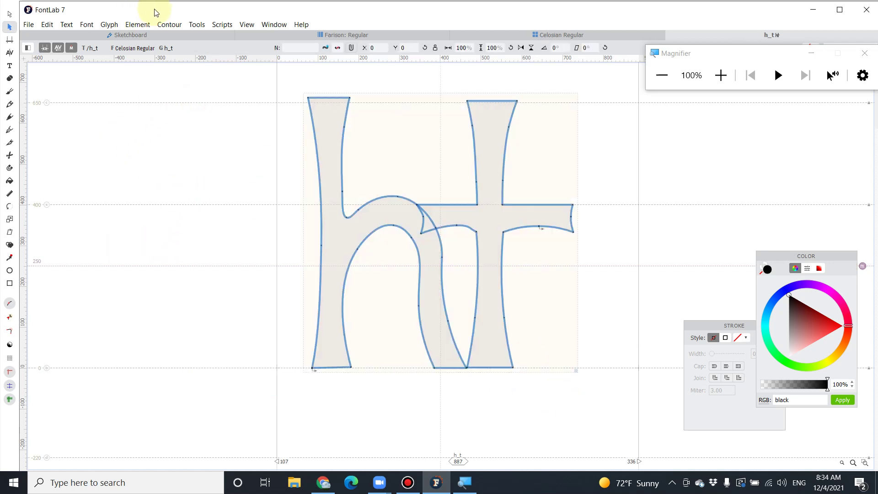
pyautogui.click(165, 24)
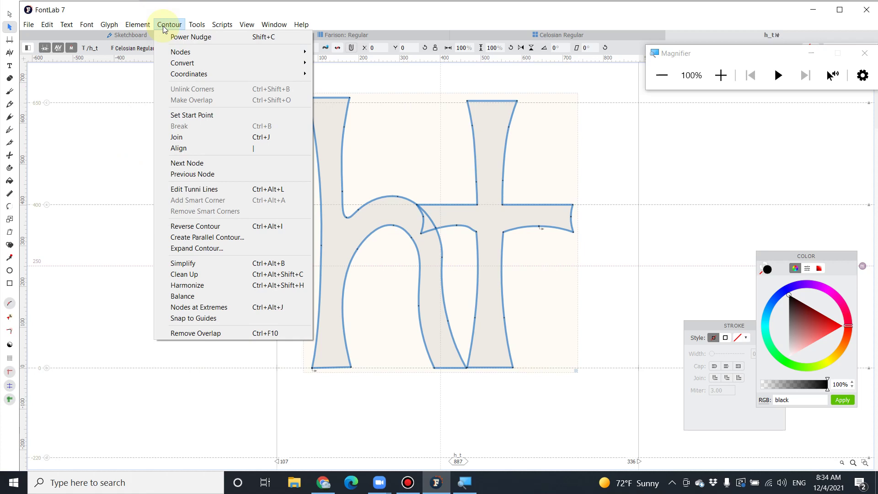
pyautogui.click(209, 333)
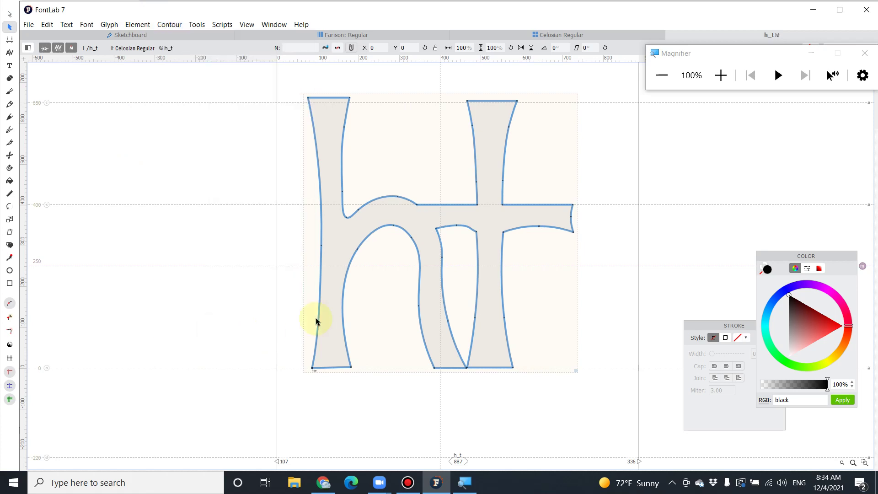
pyautogui.click(621, 231)
pyautogui.click(164, 25)
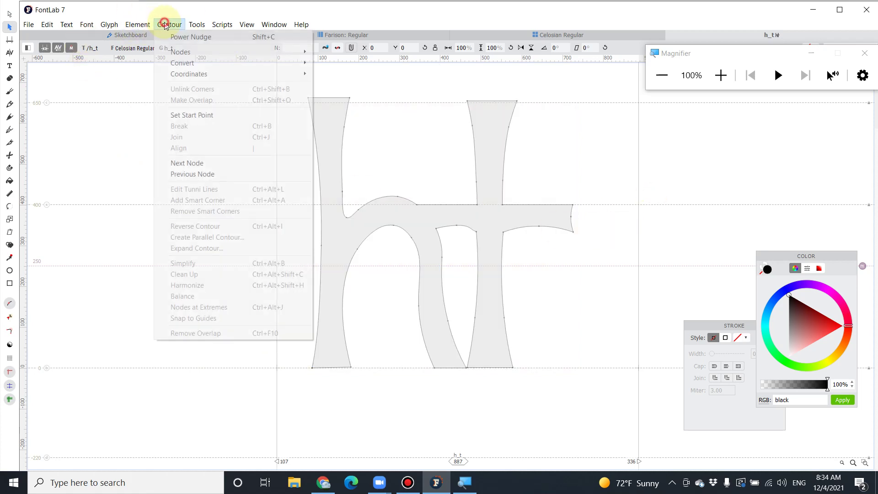
pyautogui.click(561, 187)
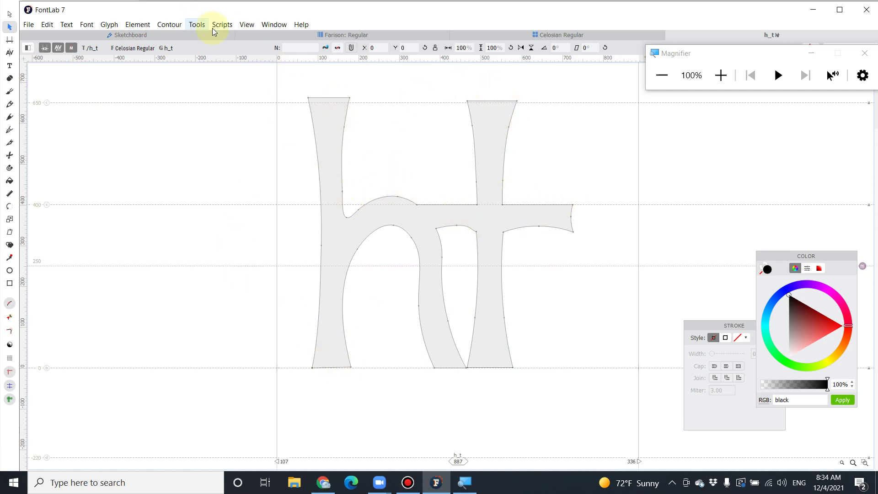
pyautogui.click(428, 225)
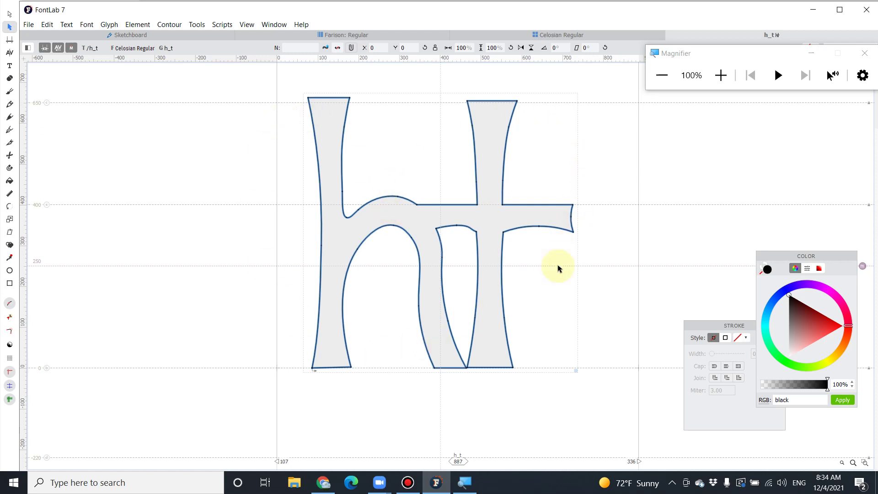
pyautogui.moveTo(498, 392); pyautogui.dragTo(443, 356)
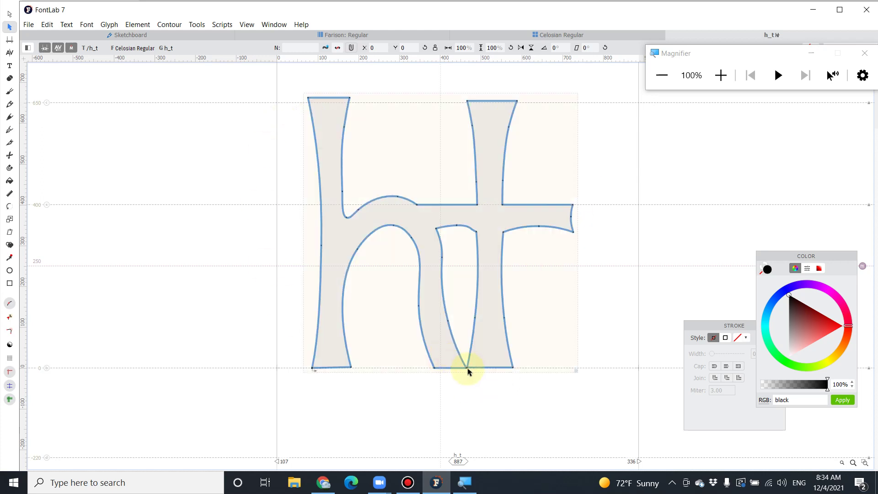
pyautogui.click(570, 389)
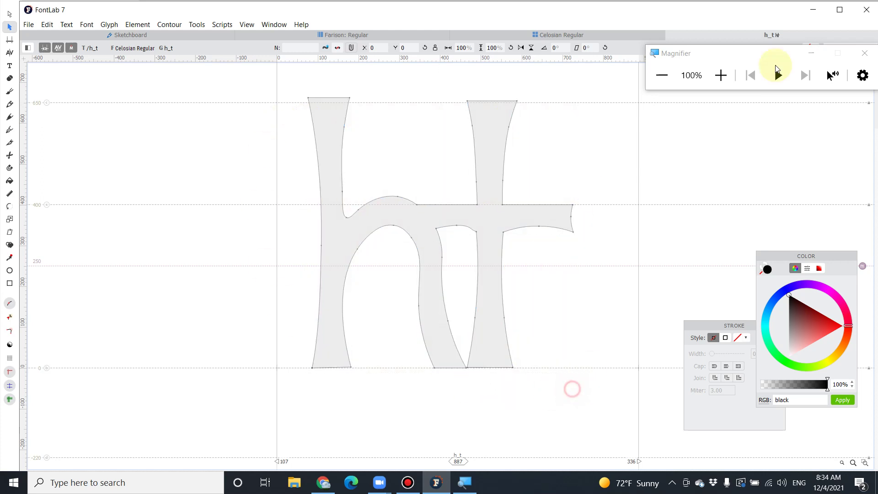
# Step: Close the h_t glyph and add the auto-generated OpenType features to the Celosian Regular font
pyautogui.click(670, 37)
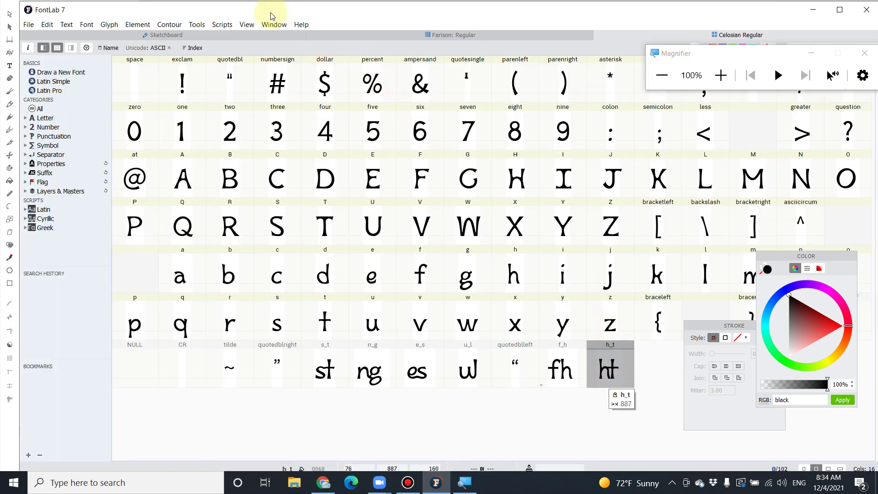
pyautogui.click(282, 25)
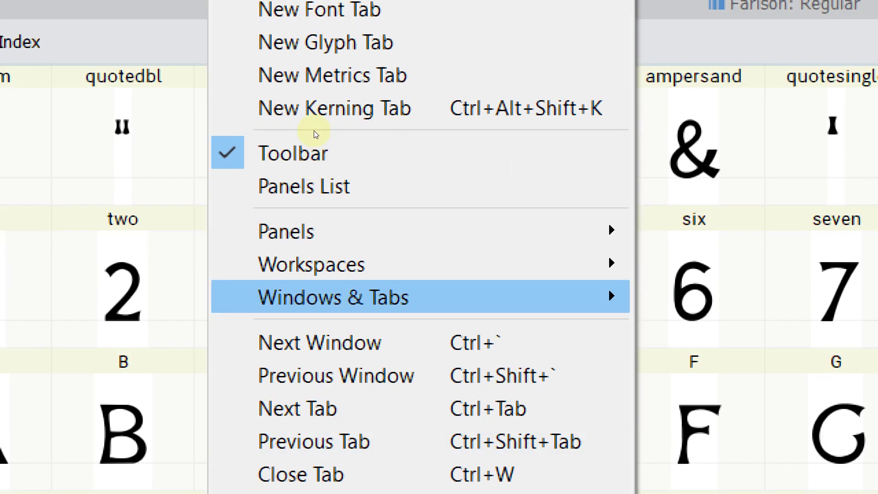
pyautogui.press('Up')
pyautogui.press('Up')
pyautogui.moveTo(306, 231)
pyautogui.click(714, 395)
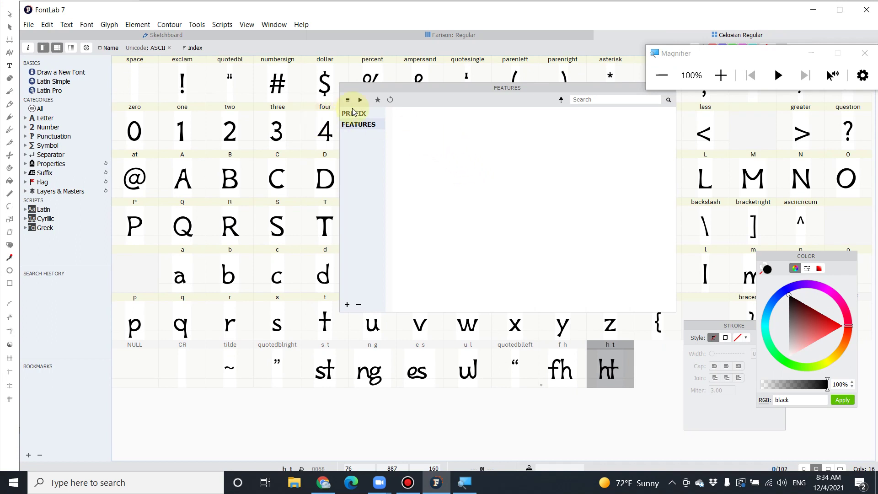
pyautogui.click(348, 101)
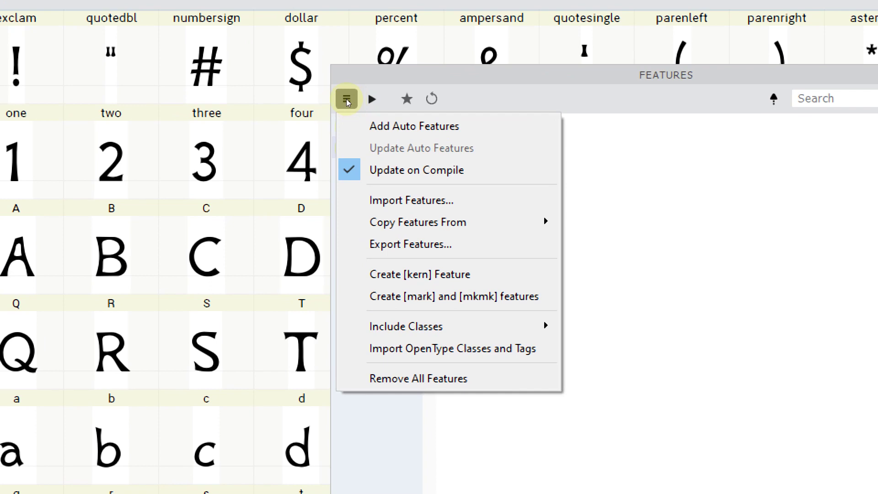
pyautogui.click(377, 120)
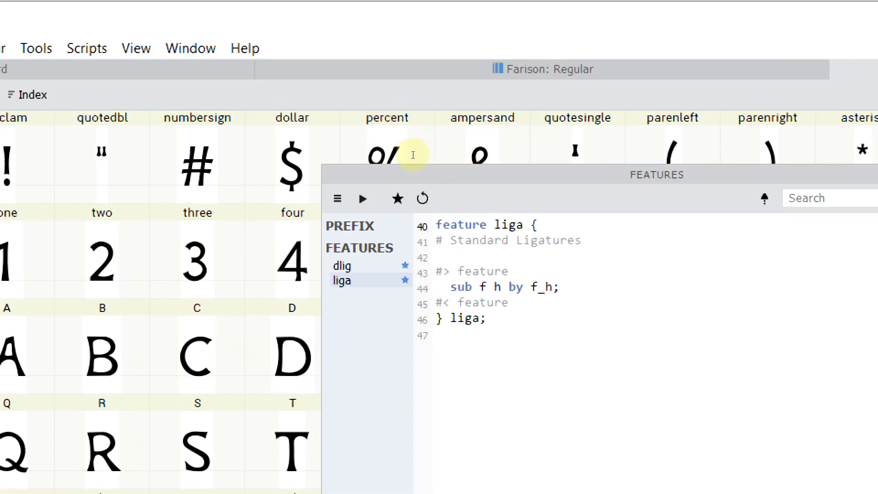
# Step: Compare the substitution rules in the font's dlig and liga features, including the u l rule, and close the features view
pyautogui.press('Up')
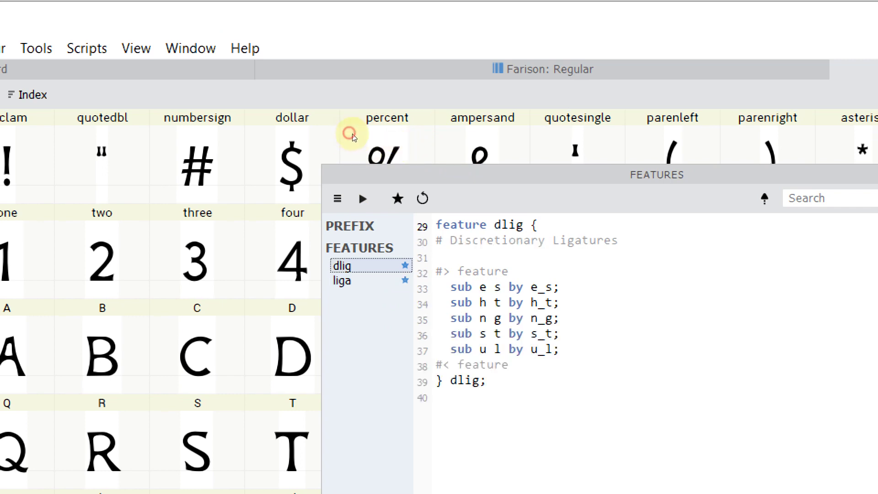
pyautogui.press('Down')
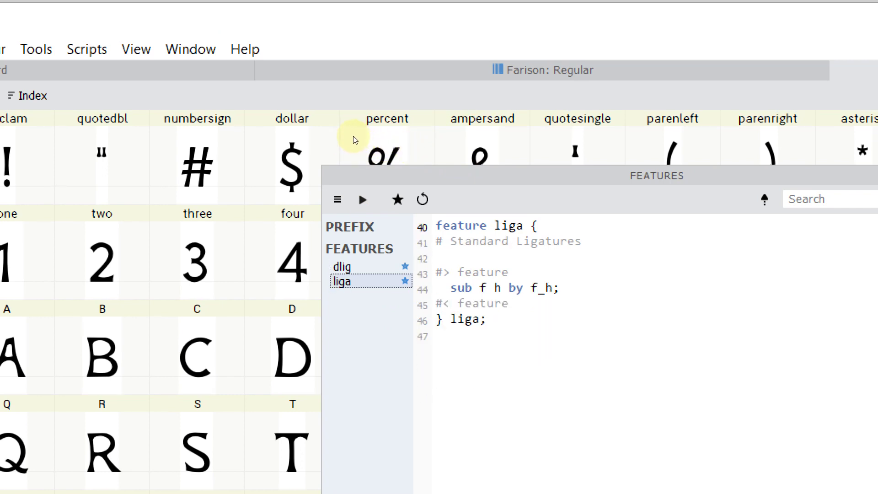
pyautogui.press('Up')
pyautogui.press('Down')
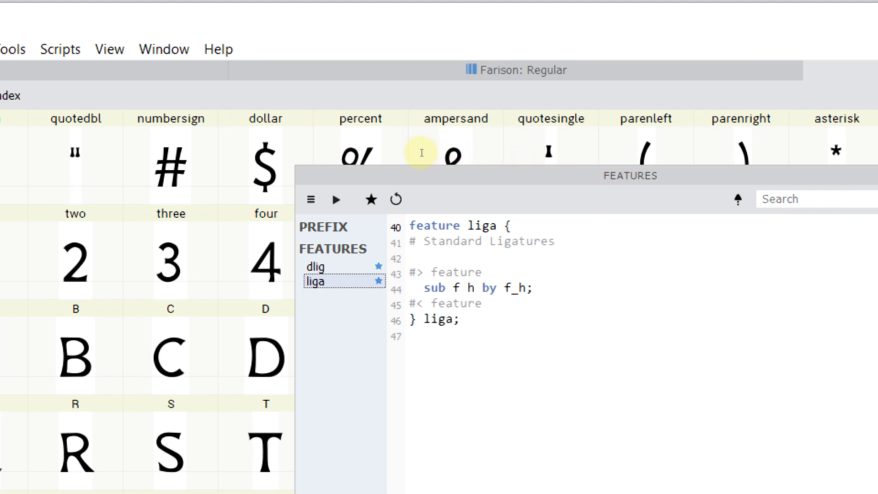
pyautogui.press('Up')
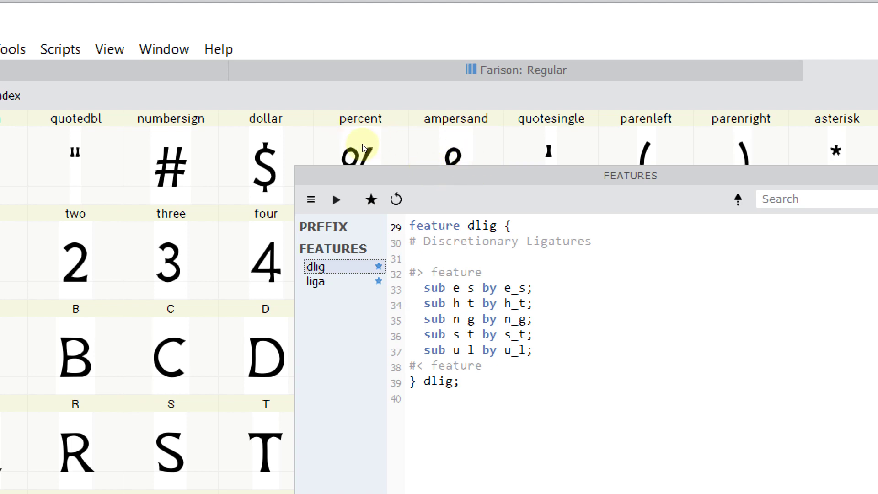
pyautogui.press('Down')
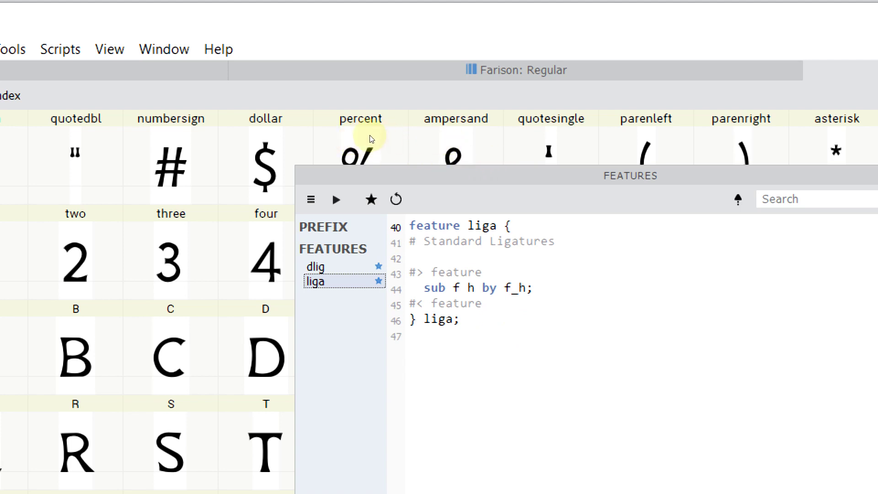
pyautogui.press('Up')
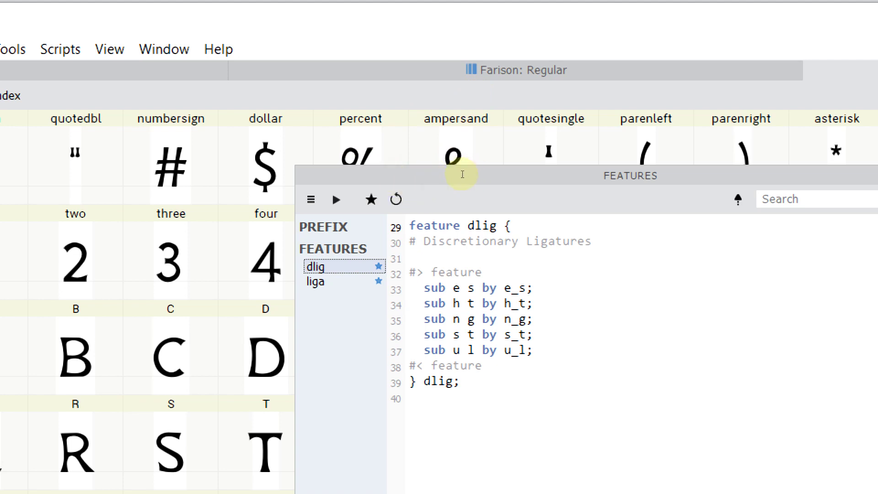
pyautogui.click(549, 350)
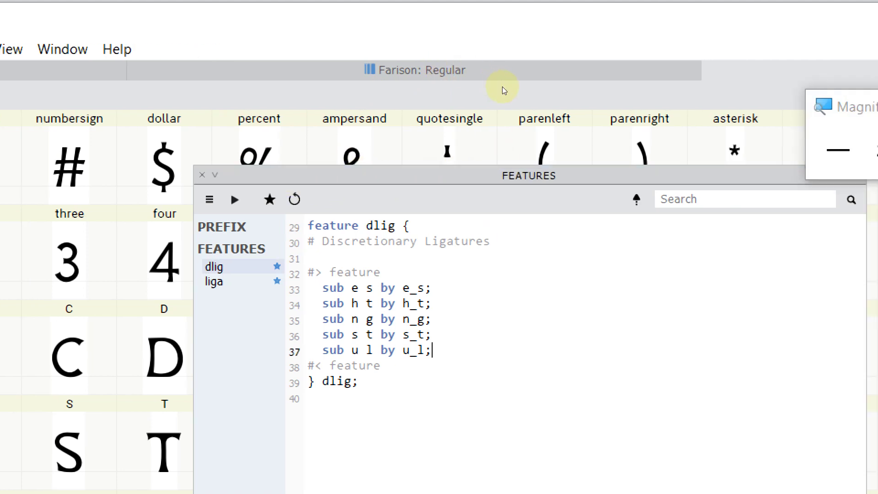
pyautogui.moveTo(575, 176)
pyautogui.mouseDown()
pyautogui.moveTo(355, 172)
pyautogui.moveTo(456, 171)
pyautogui.mouseUp()
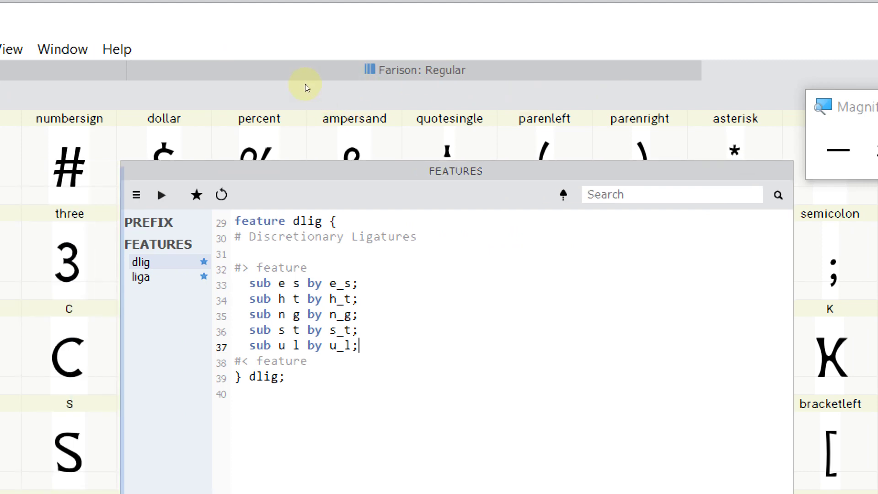
pyautogui.moveTo(279, 345); pyautogui.dragTo(300, 346)
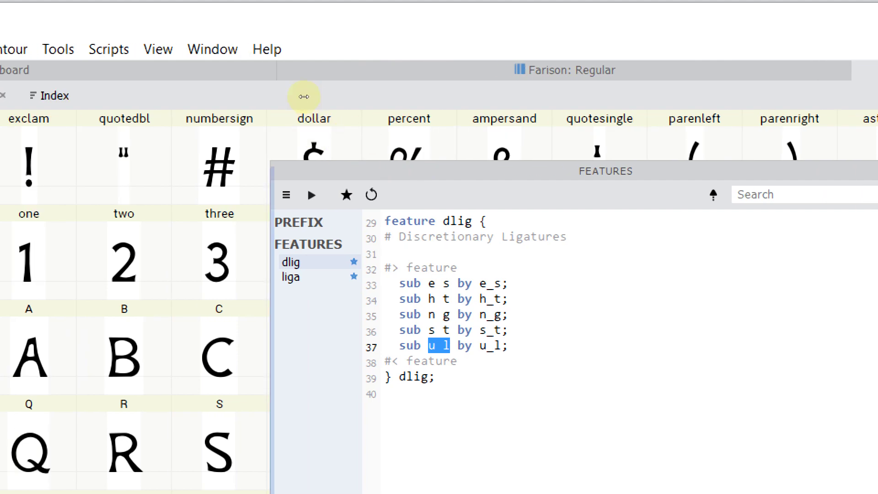
pyautogui.click(307, 87)
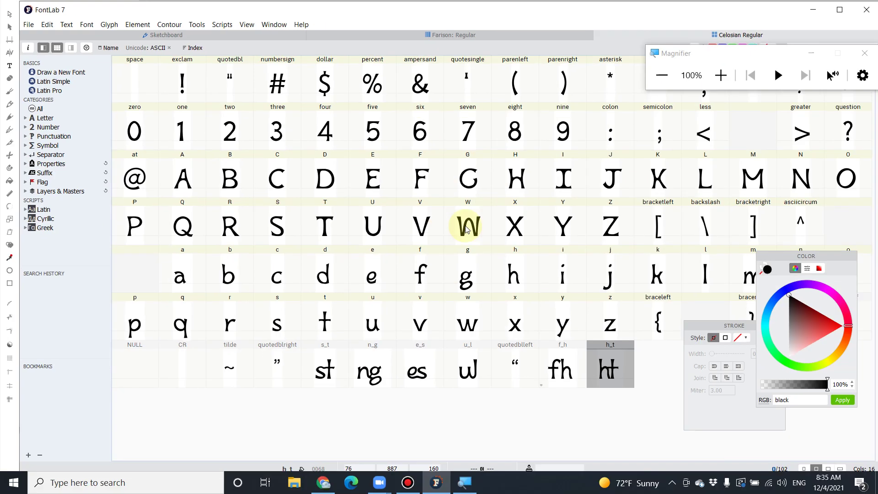
# Step: Reopen the font's features to examine the h t substitution in dlig and compare it with liga, and close them
pyautogui.click(274, 24)
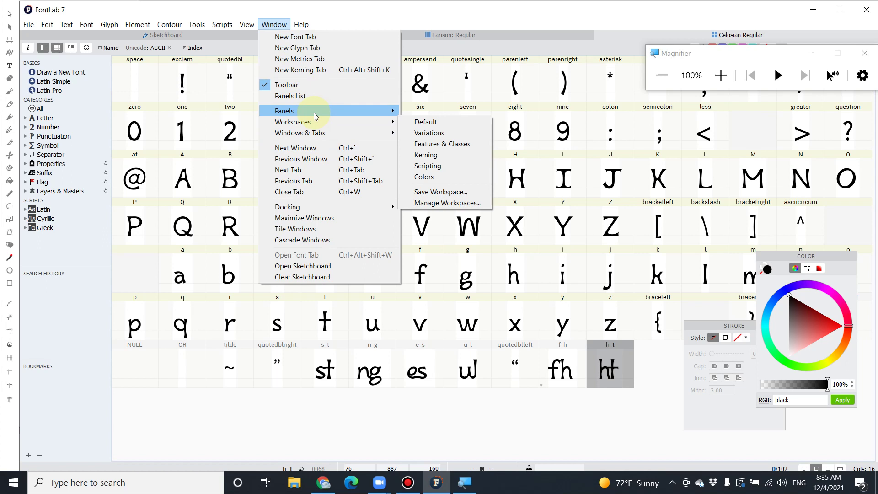
pyautogui.moveTo(320, 112)
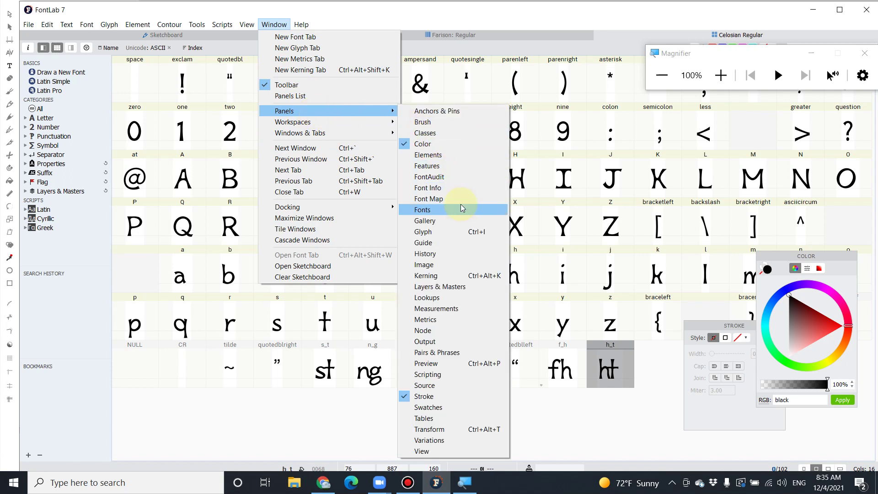
pyautogui.click(457, 167)
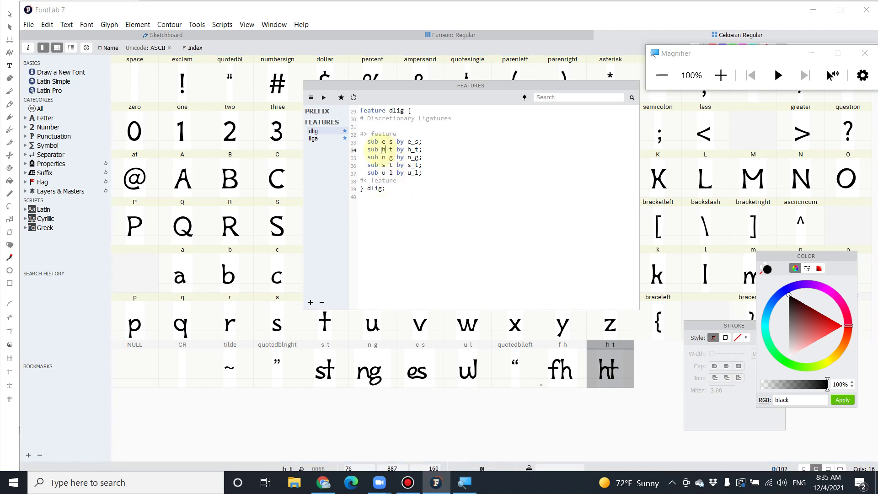
pyautogui.moveTo(367, 150); pyautogui.dragTo(427, 149)
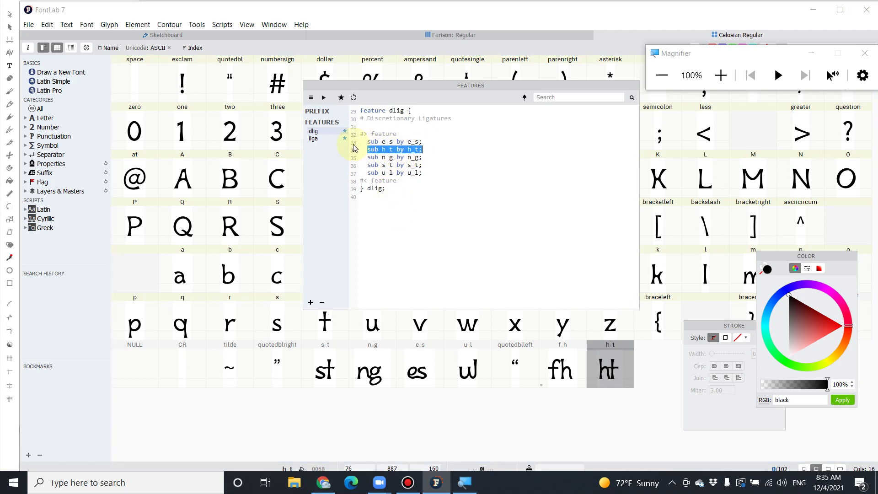
pyautogui.moveTo(323, 137)
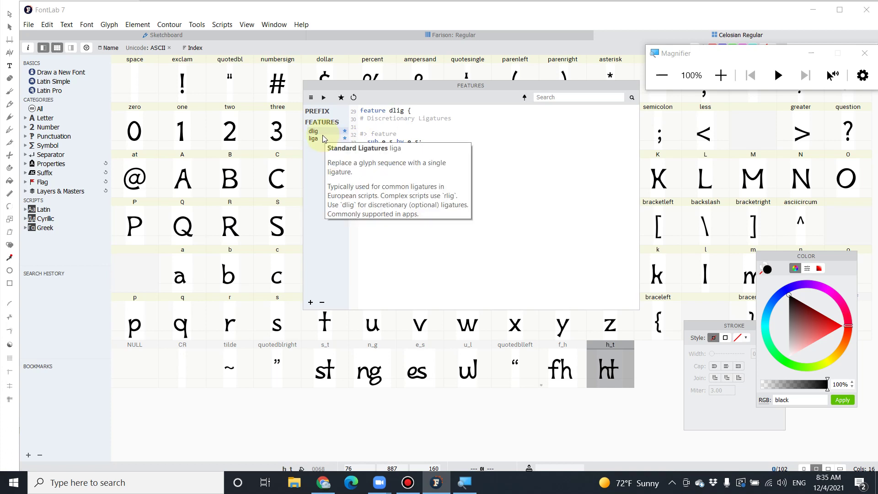
pyautogui.click(315, 138)
pyautogui.click(314, 132)
pyautogui.click(315, 139)
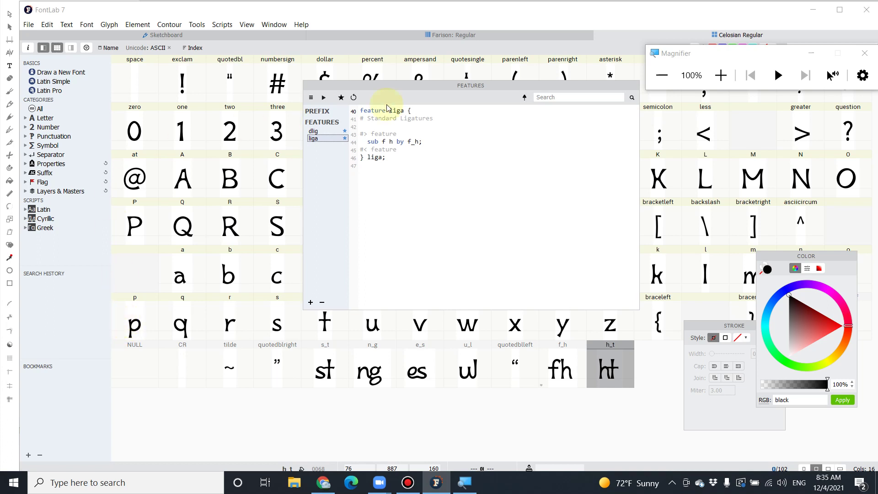
pyautogui.click(309, 86)
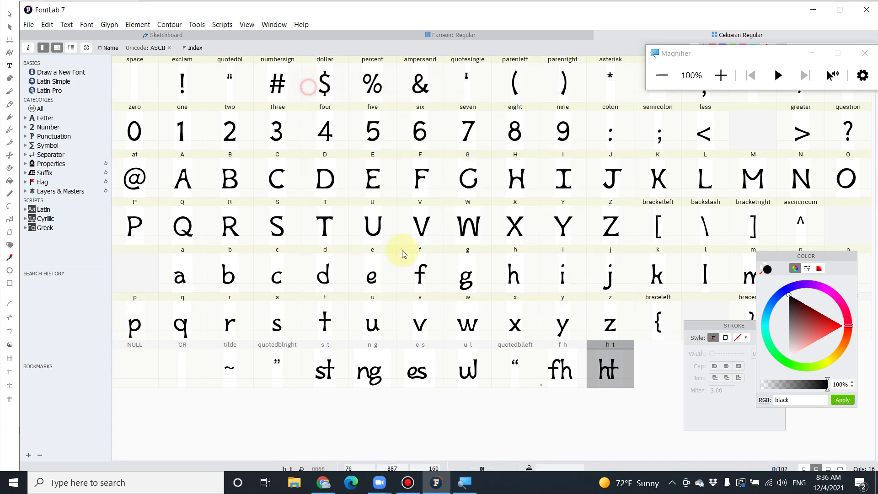
# Step: Open the t glyph with the Text tool and replace it with the text ht
pyautogui.press('t')
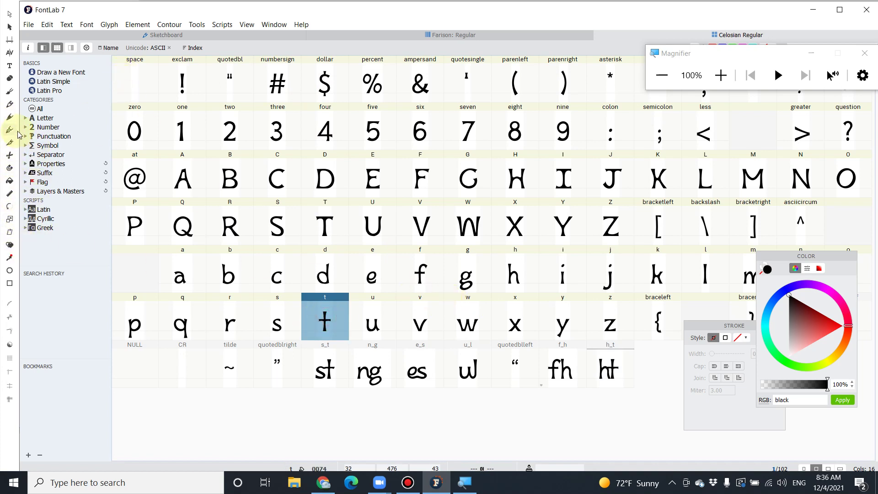
pyautogui.click(9, 67)
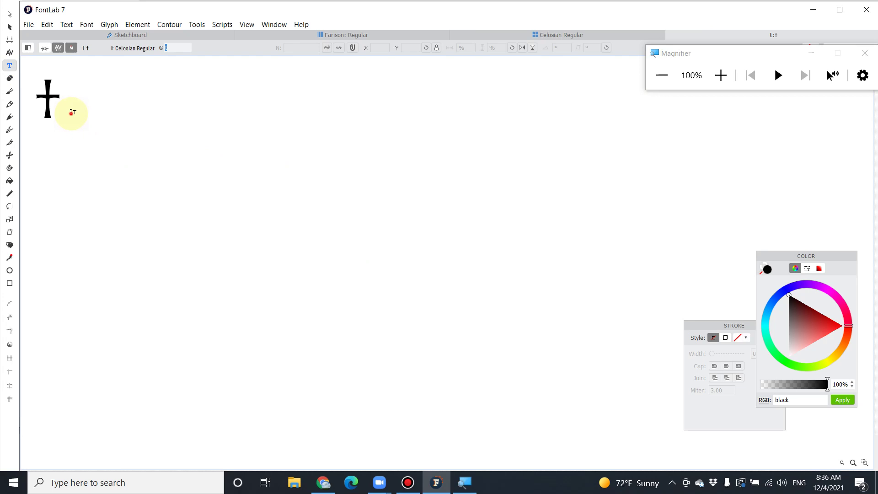
pyautogui.moveTo(71, 112); pyautogui.dragTo(42, 107)
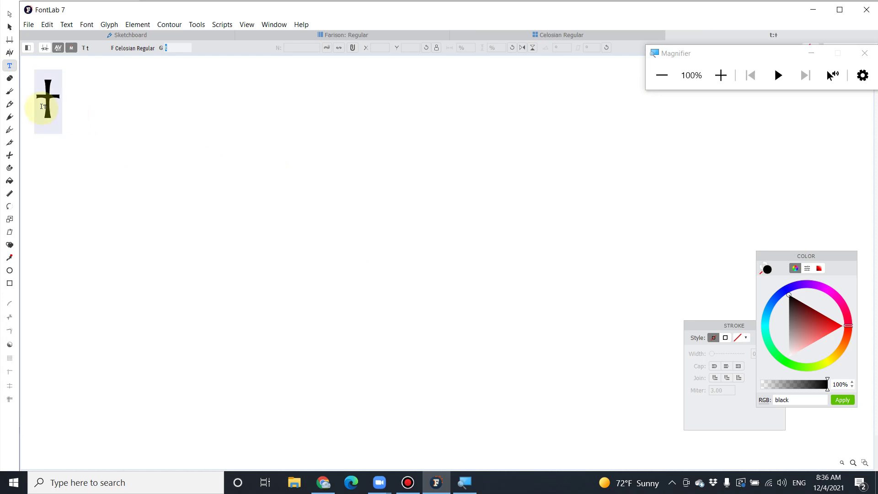
pyautogui.write('ht')
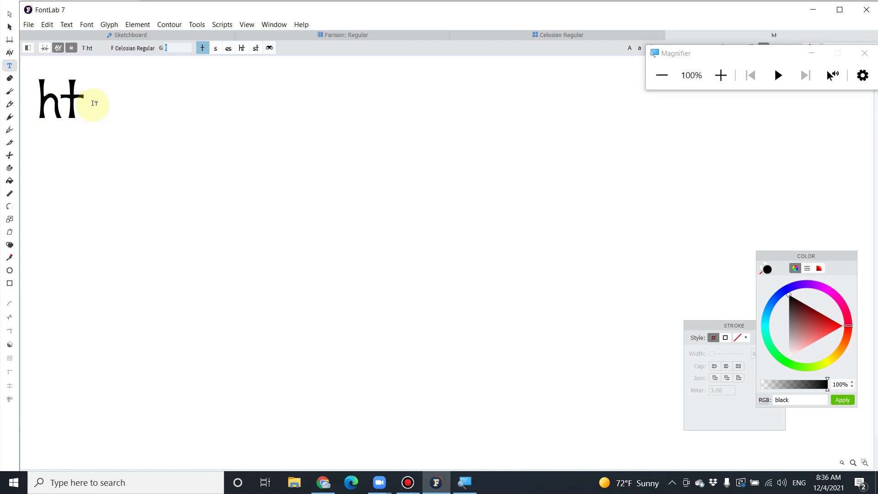
# Step: Select the ht letter pair and substitute it with the h_t ligature glyph
pyautogui.moveTo(94, 104); pyautogui.dragTo(28, 100)
pyautogui.click(149, 122)
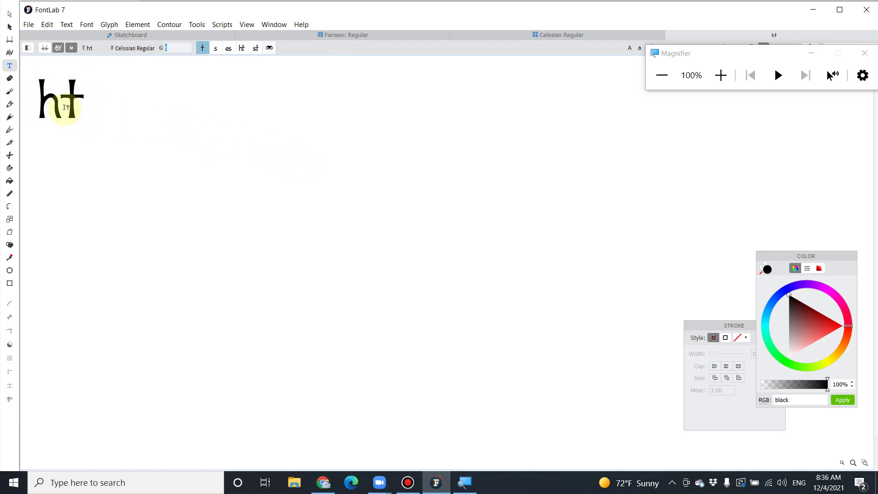
pyautogui.moveTo(93, 114); pyautogui.dragTo(36, 108)
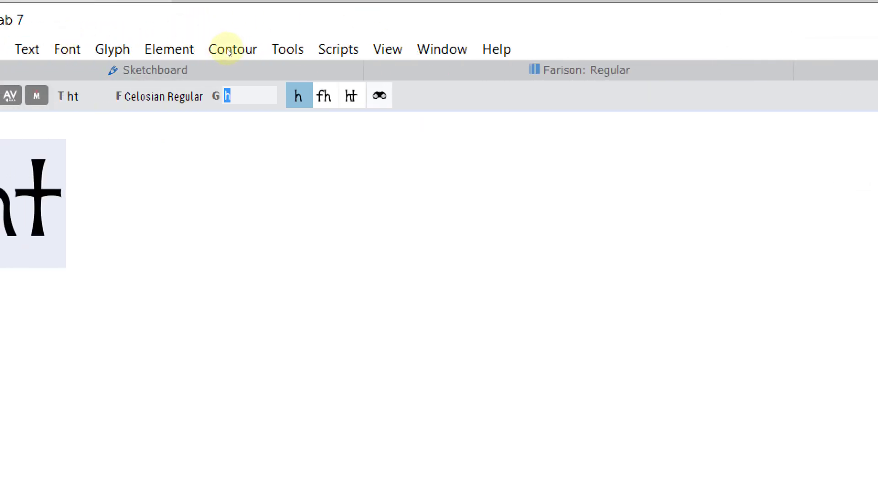
pyautogui.click(351, 95)
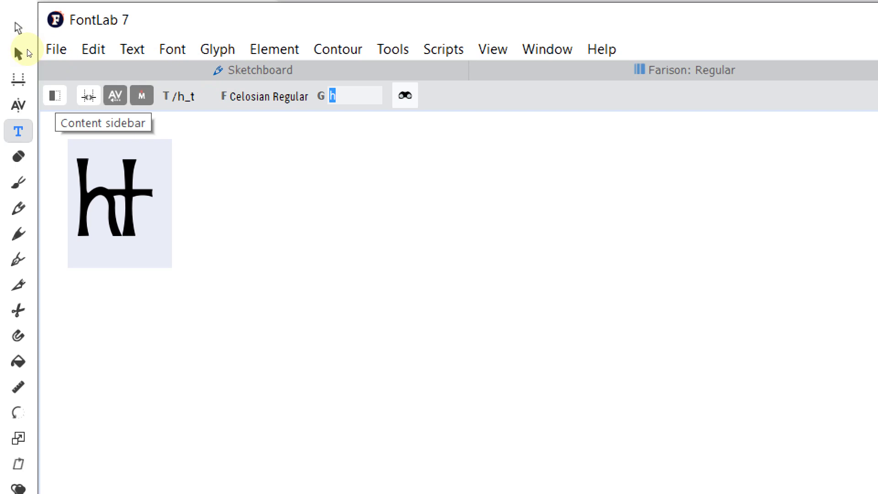
# Step: Show the content sidebar with the text and feature settings, and place the text cursor after the ligature
pyautogui.click(55, 95)
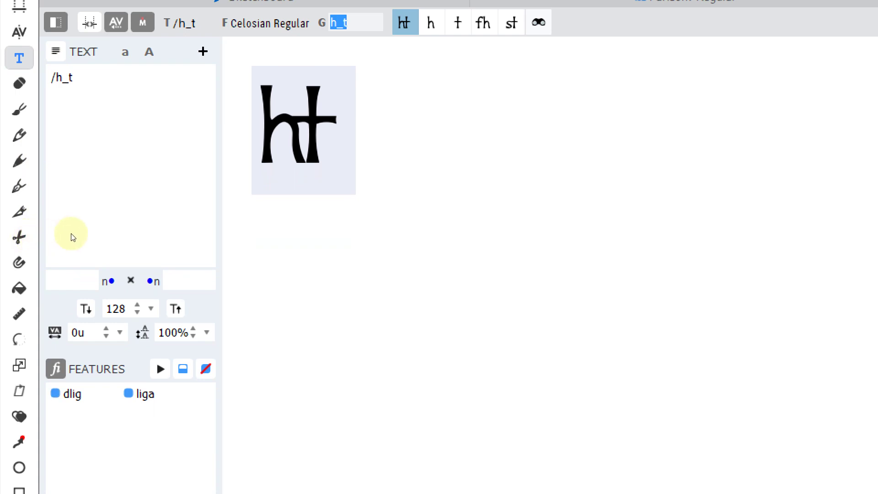
pyautogui.click(199, 198)
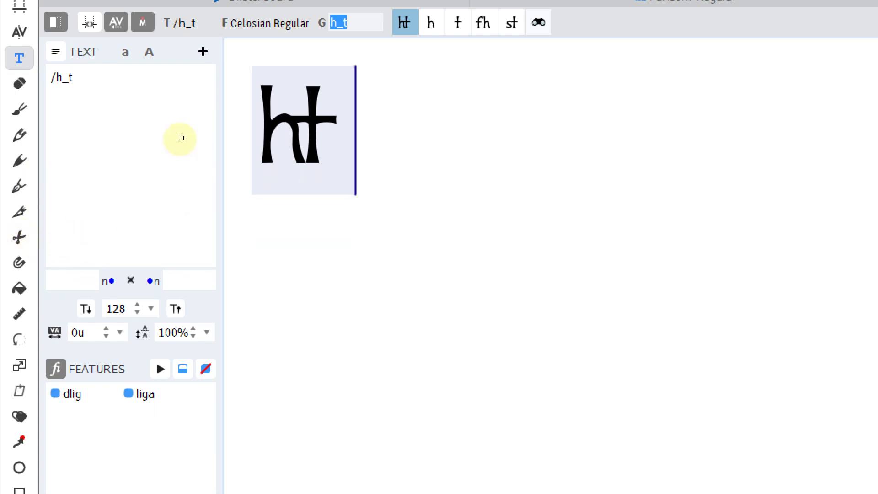